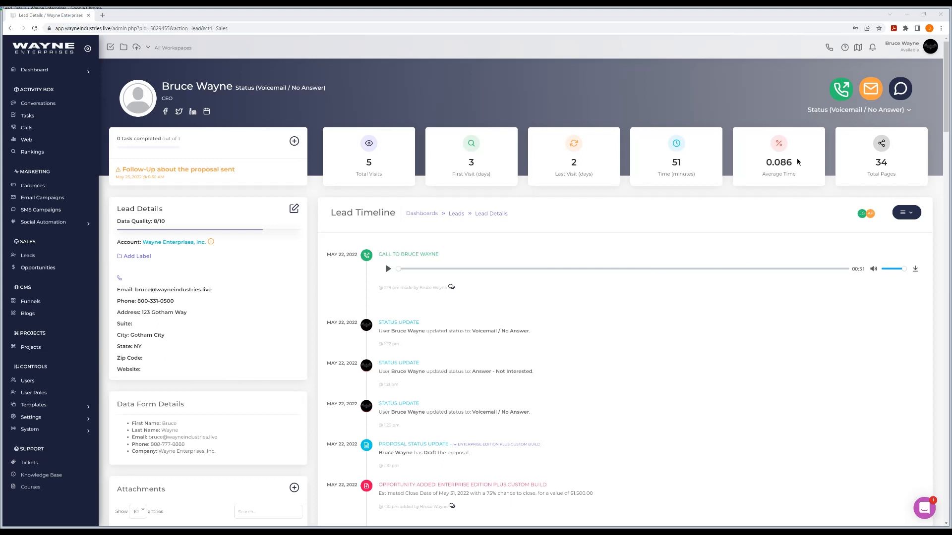
# Step: Show the open lead's available status choices, and go to the Data Fields page in the data templates
pyautogui.click(851, 110)
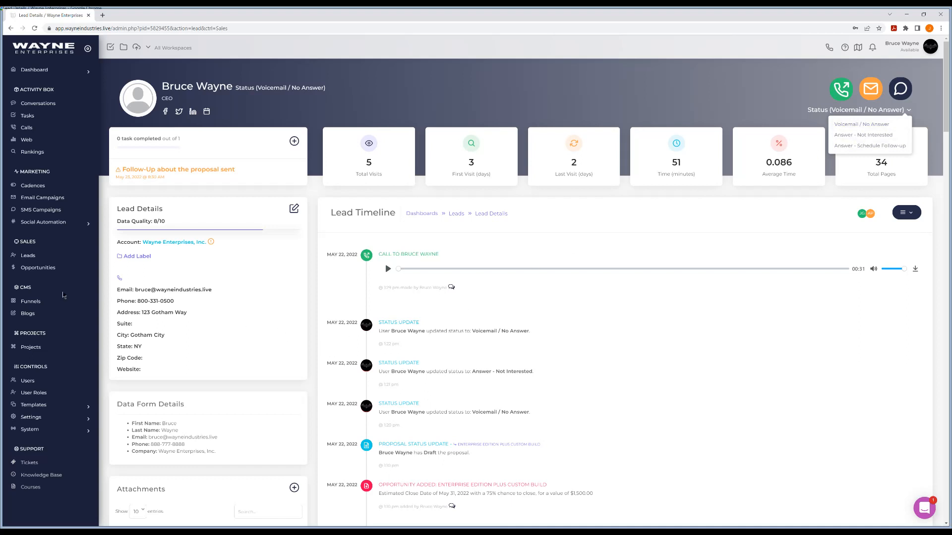
pyautogui.click(64, 405)
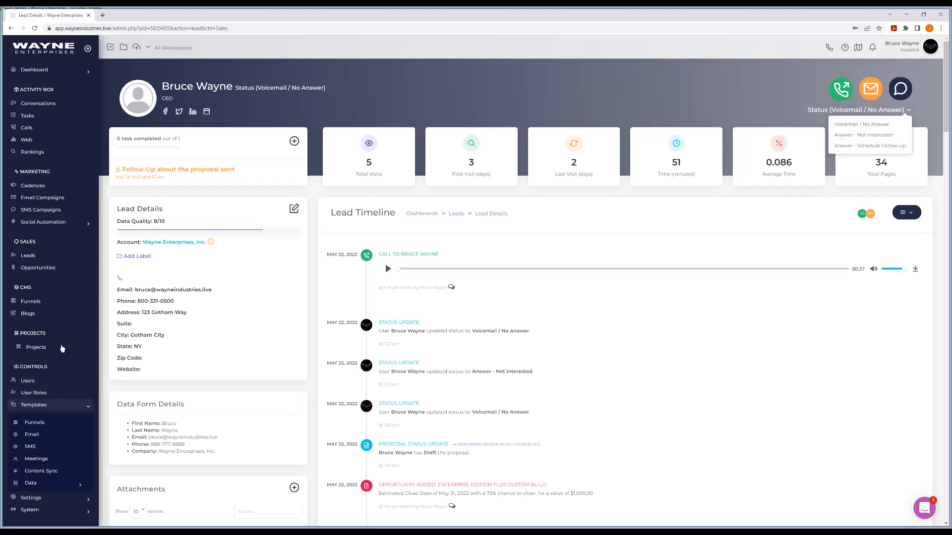
pyautogui.scroll(-2, 62, 349)
pyautogui.click(50, 402)
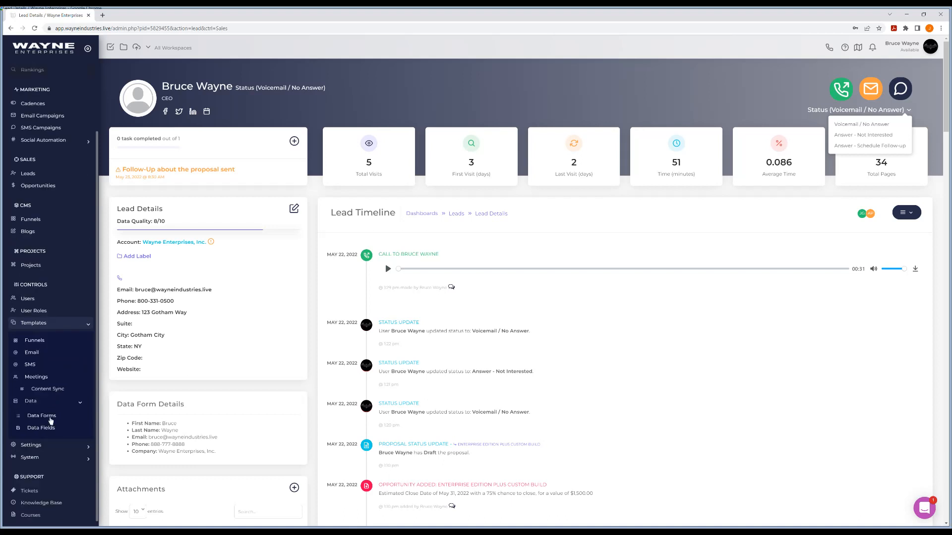
pyautogui.click(48, 428)
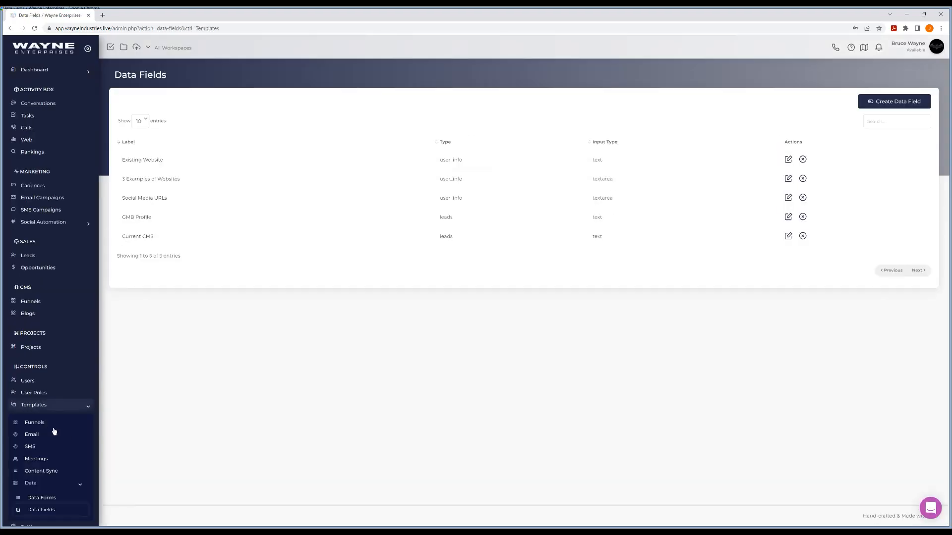
pyautogui.scroll(-2, 55, 432)
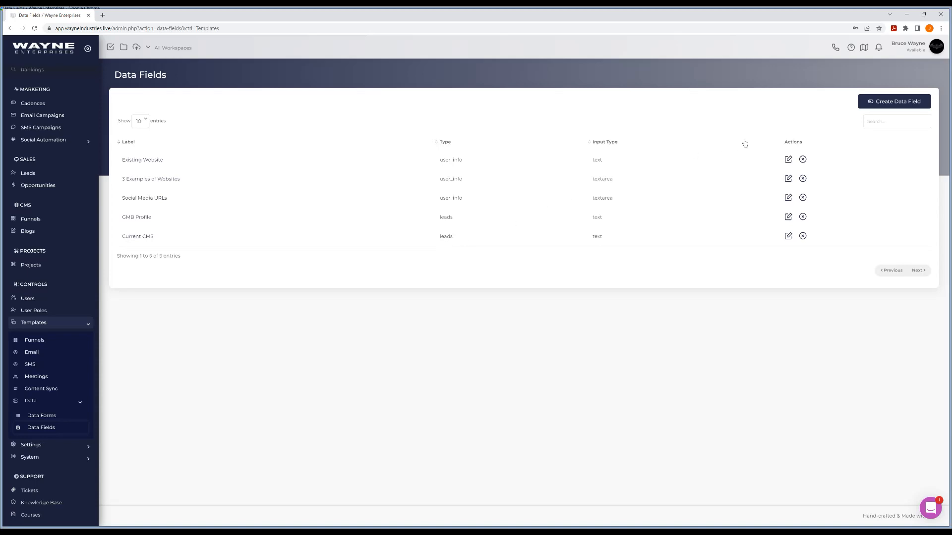
# Step: Create a data field named Lead Status with the type Leads Disposition, without assigning a workspace
pyautogui.click(881, 103)
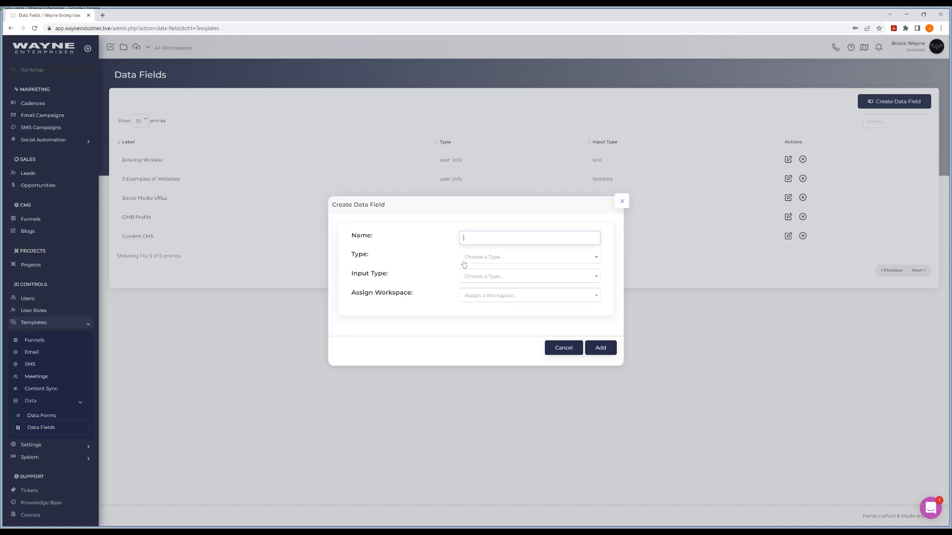
pyautogui.write('ad Status')
pyautogui.click(496, 257)
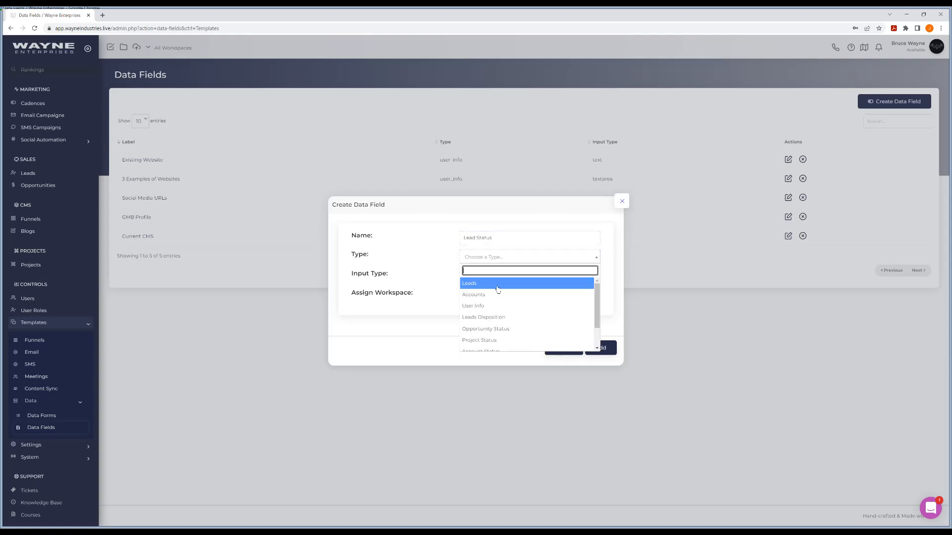
pyautogui.click(496, 317)
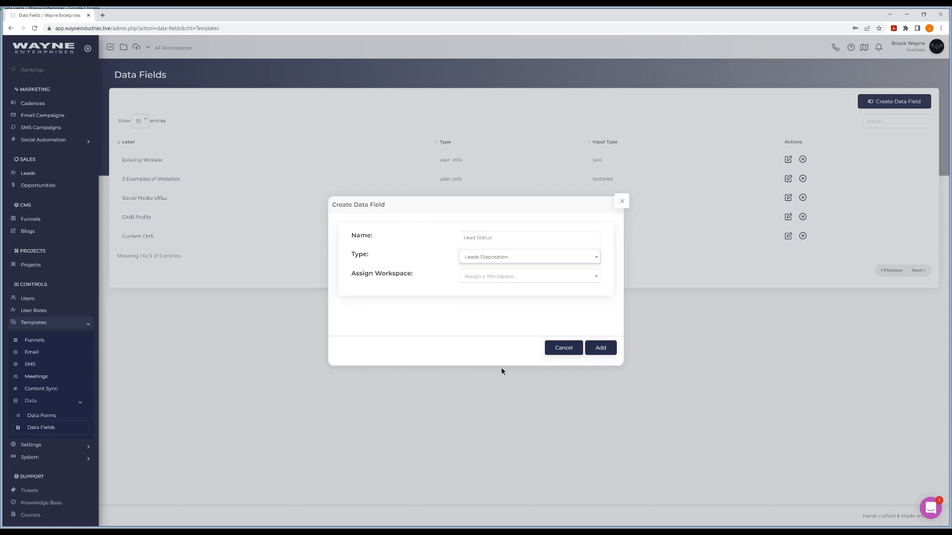
pyautogui.click(450, 331)
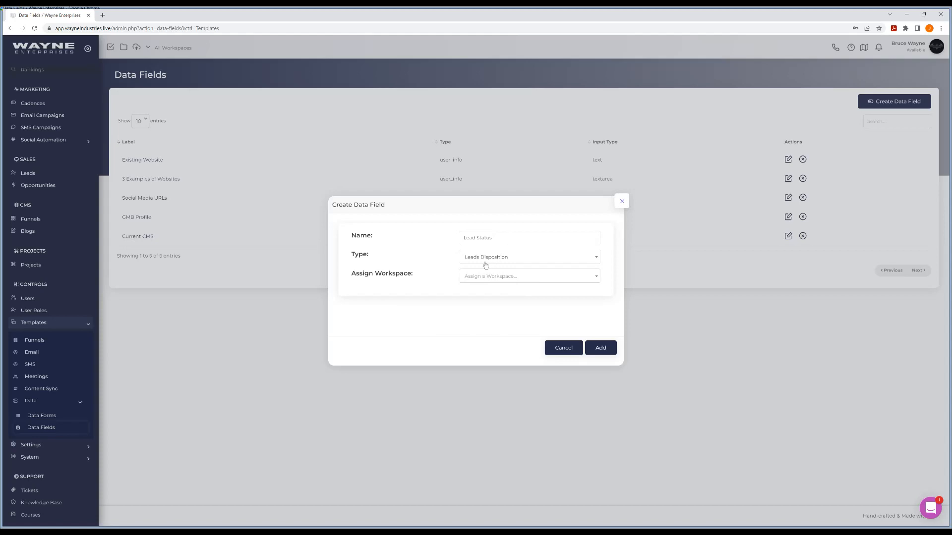
pyautogui.click(602, 349)
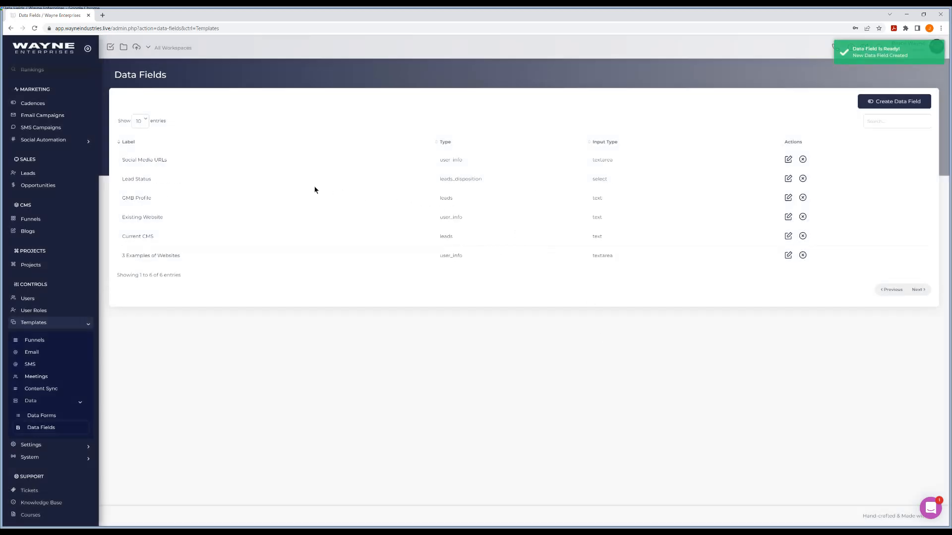
# Step: Open the Lead Status data field and enable access to it for the Support User Role
pyautogui.click(141, 180)
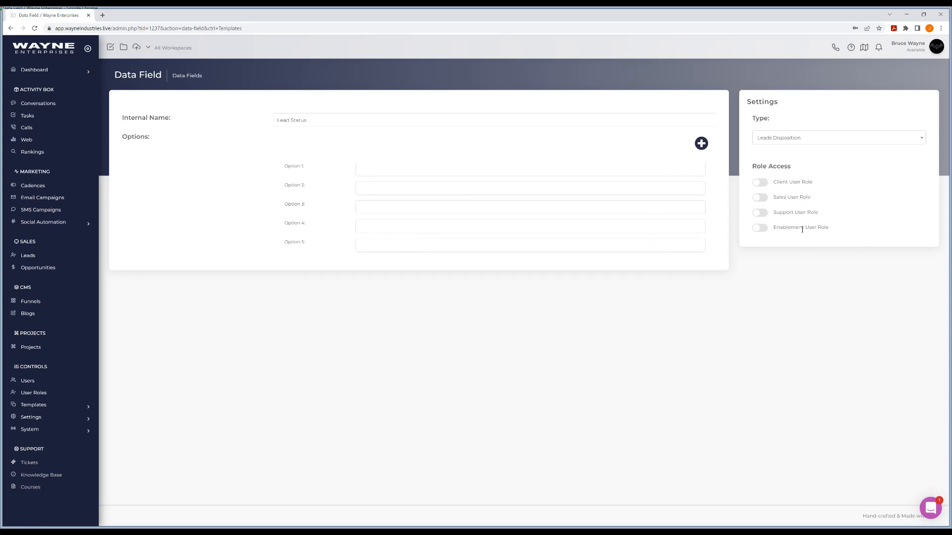
pyautogui.click(762, 214)
# Step: Enter "Left Voicemail" as Option 1 and "Second Option Here" as Option 2 of the Lead Status field
pyautogui.click(371, 173)
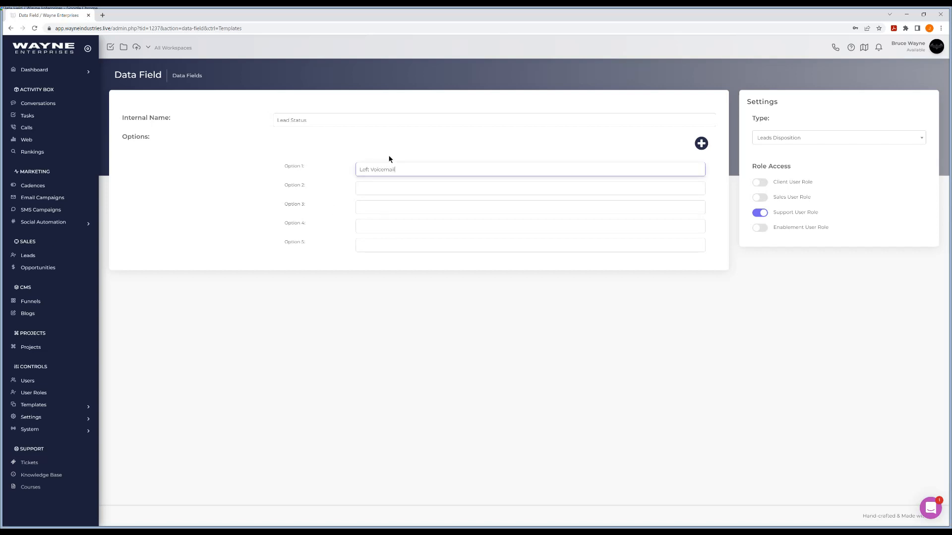
pyautogui.press('Tab')
pyautogui.write('Second')
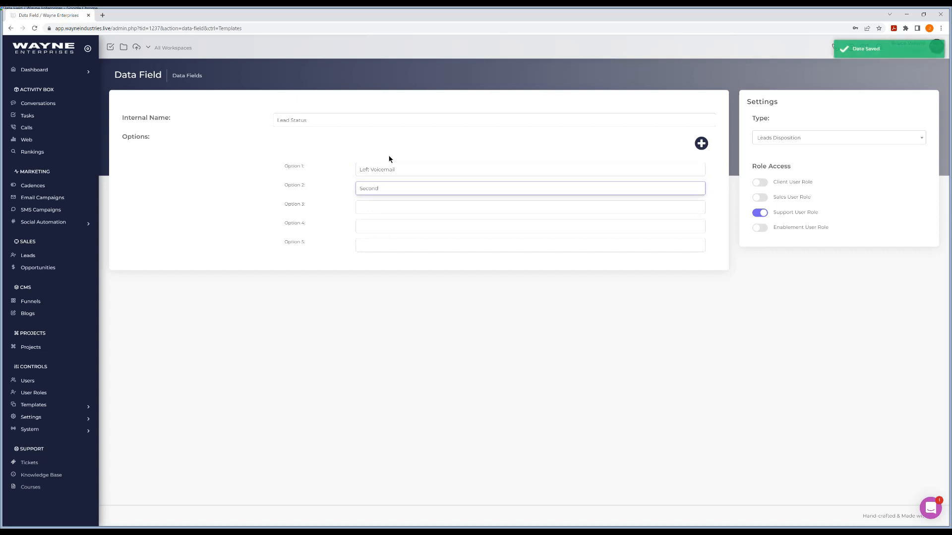
pyautogui.write(' Option Here')
# Step: Enter "Third Option Here" as Option 3 and "Last Chance" as Option 4, leaving Option 5 empty
pyautogui.press('Tab')
pyautogui.write('Third op')
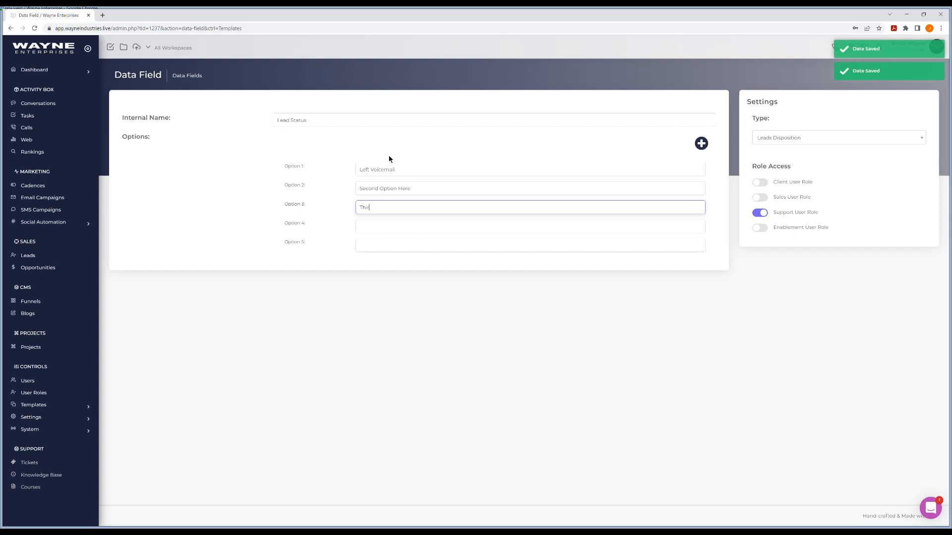
pyautogui.press('BackSpace')
pyautogui.press('BackSpace')
pyautogui.press('BackSpace')
pyautogui.press('BackSpace')
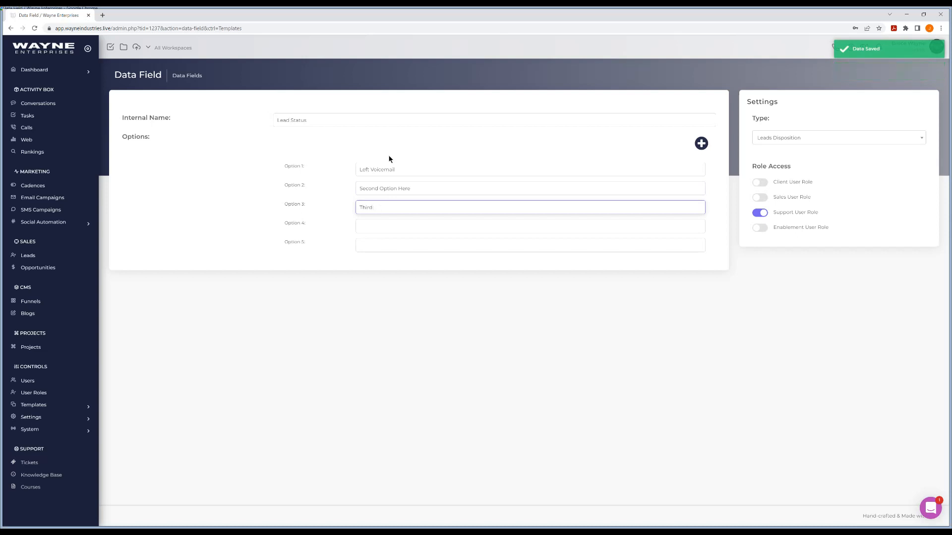
pyautogui.write('Option')
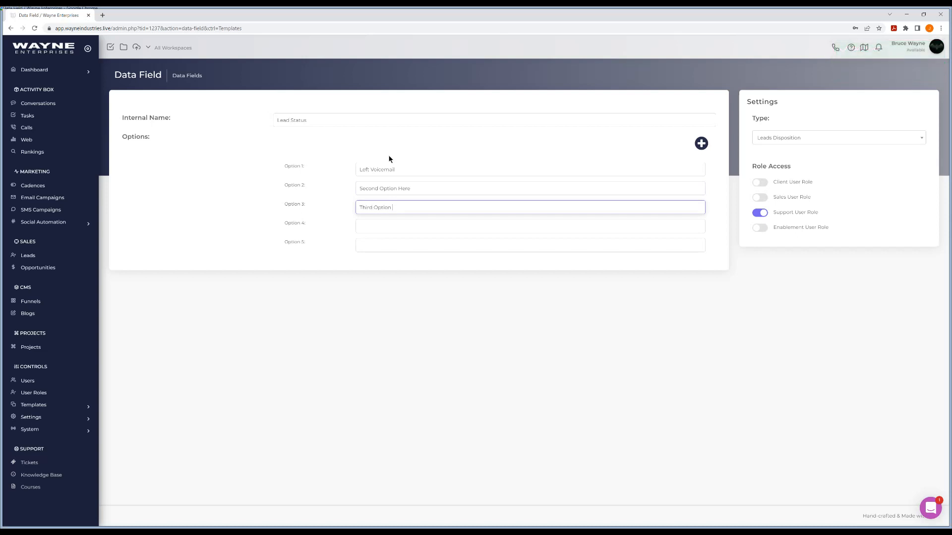
pyautogui.write(' Here')
pyautogui.press('Tab')
pyautogui.write('Last ')
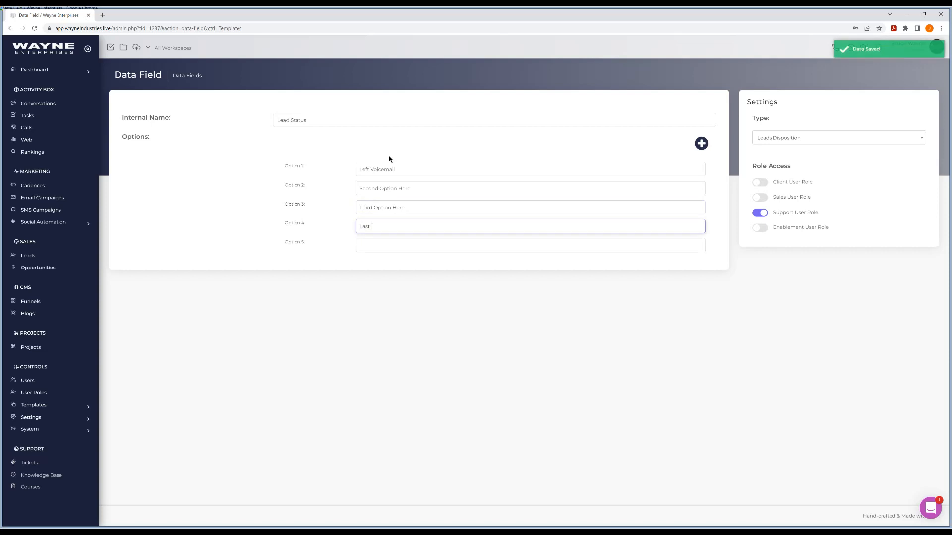
pyautogui.write('Chance')
pyautogui.click(398, 365)
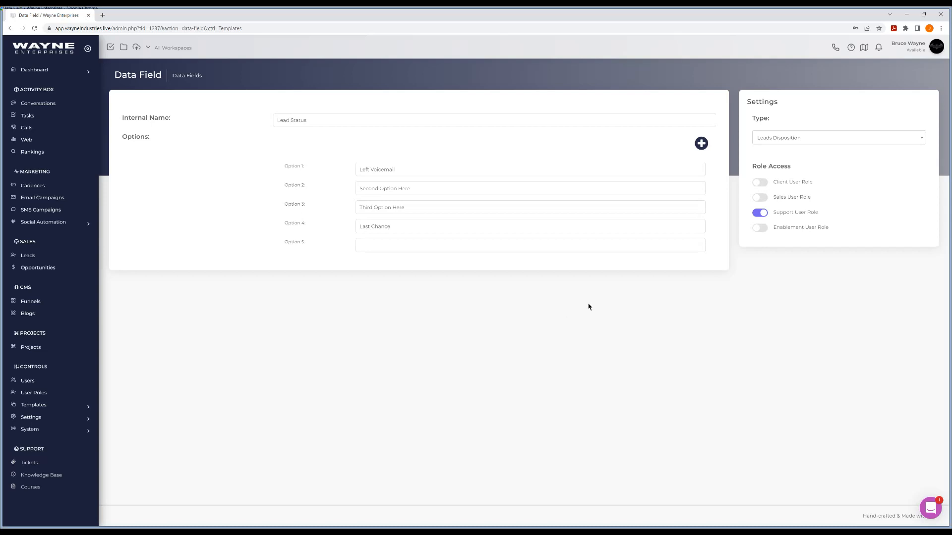
# Step: Go to the Users list and sign in as the user who has the Support User Role
pyautogui.click(31, 384)
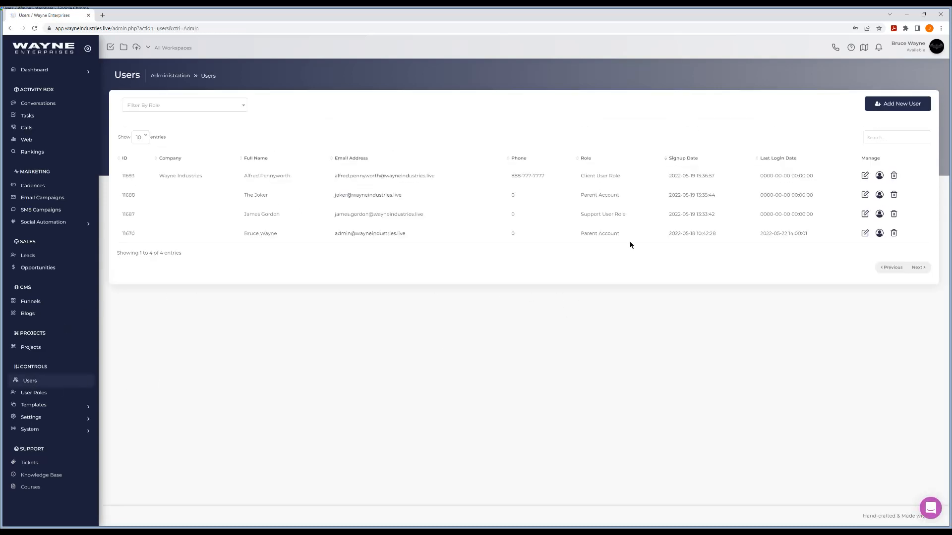
pyautogui.click(359, 216)
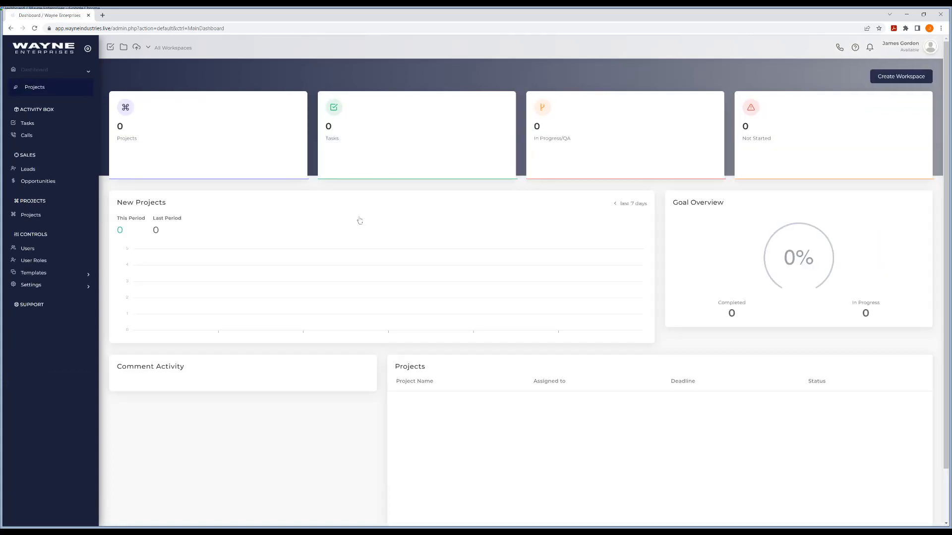
# Step: Open the first lead in the Leads list, set its status to Third Option Here, and reload the page
pyautogui.click(29, 171)
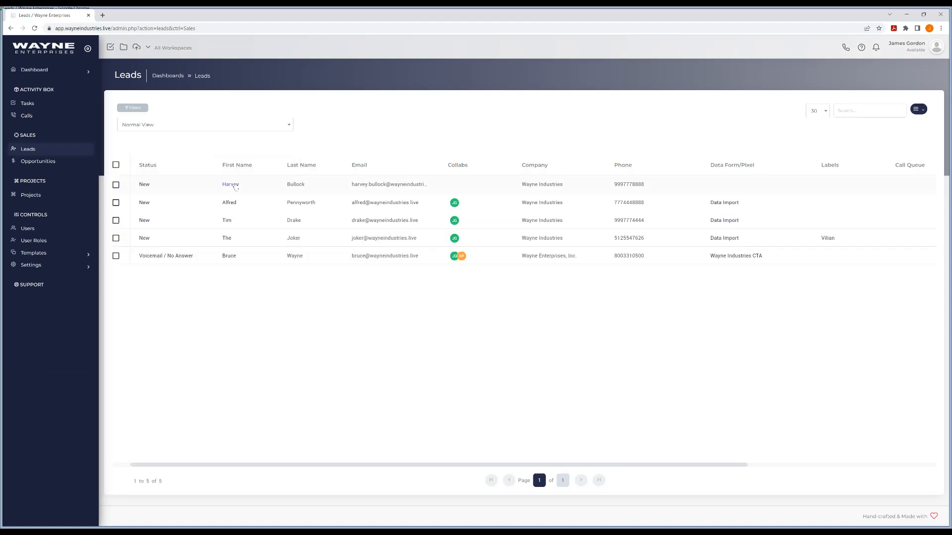
pyautogui.click(235, 186)
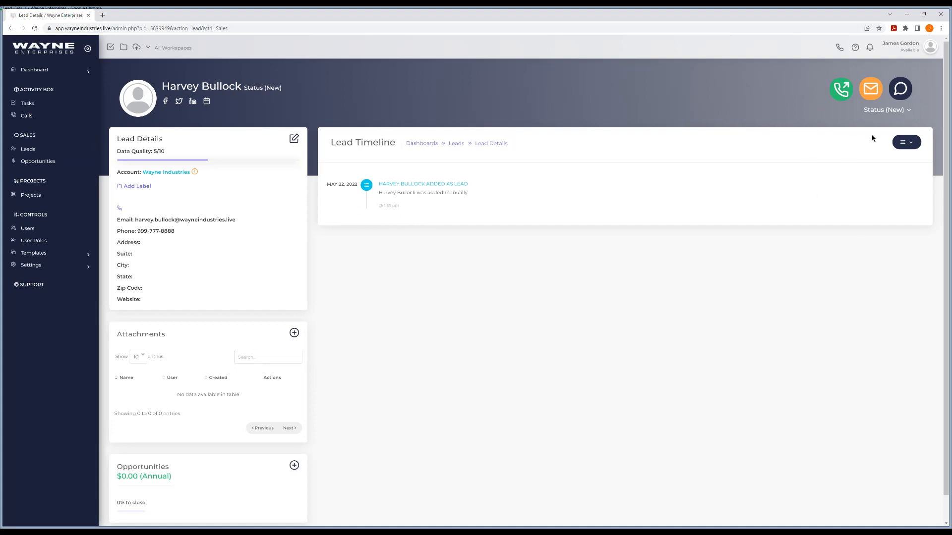
pyautogui.click(893, 114)
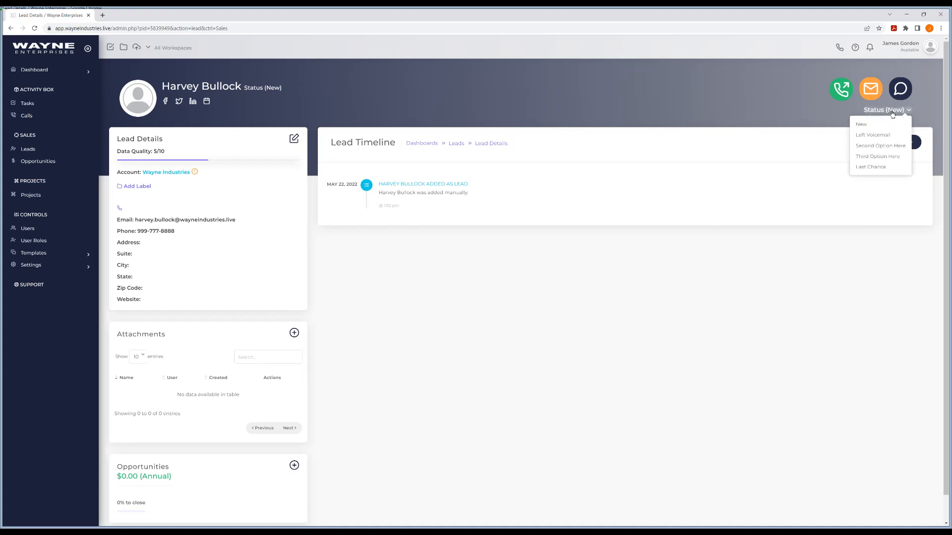
pyautogui.click(879, 158)
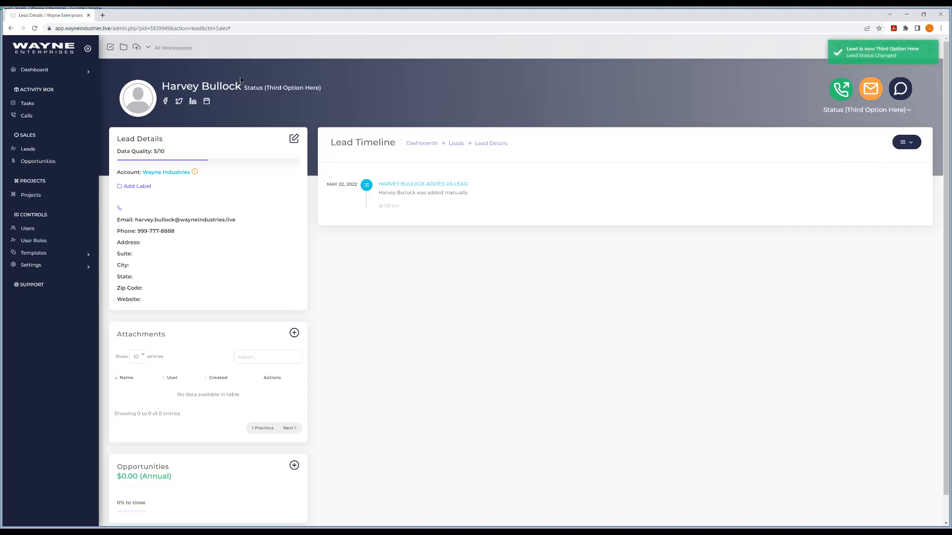
pyautogui.click(34, 28)
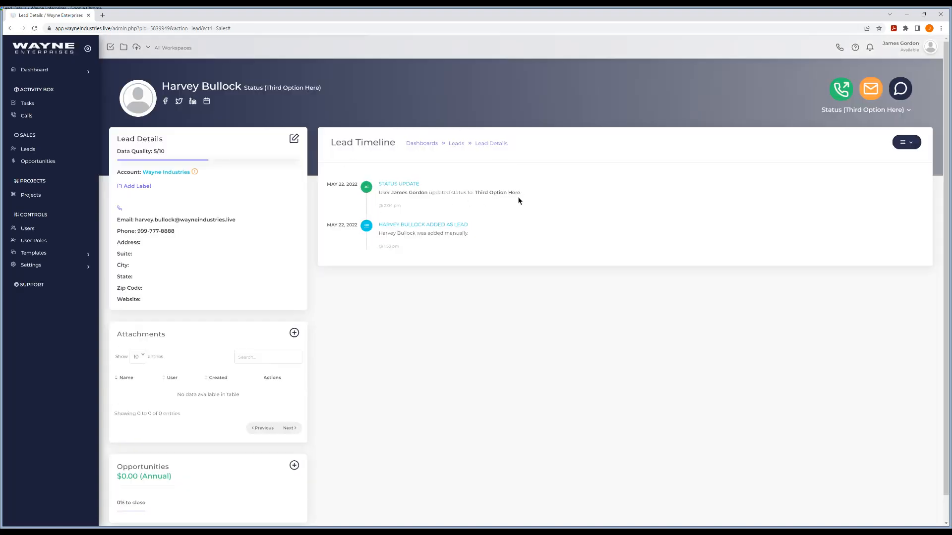
# Step: Filter the Leads list by the Left Voicemail lead status, view the matching leads, and remove the filter
pyautogui.click(34, 149)
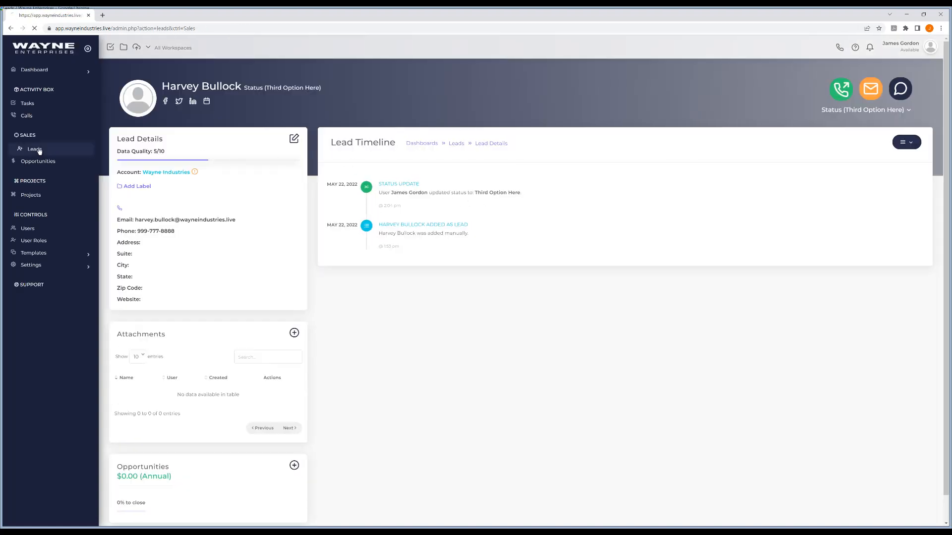
pyautogui.click(129, 108)
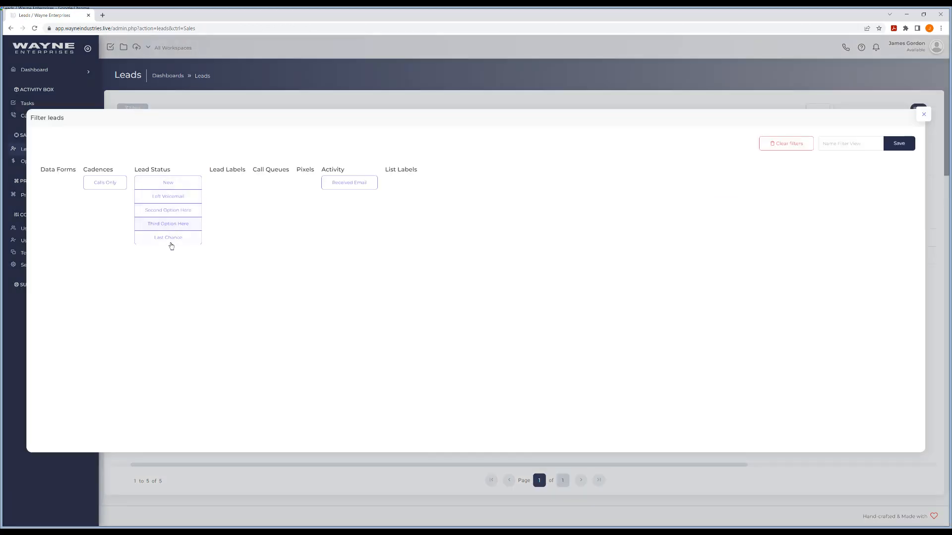
pyautogui.click(171, 197)
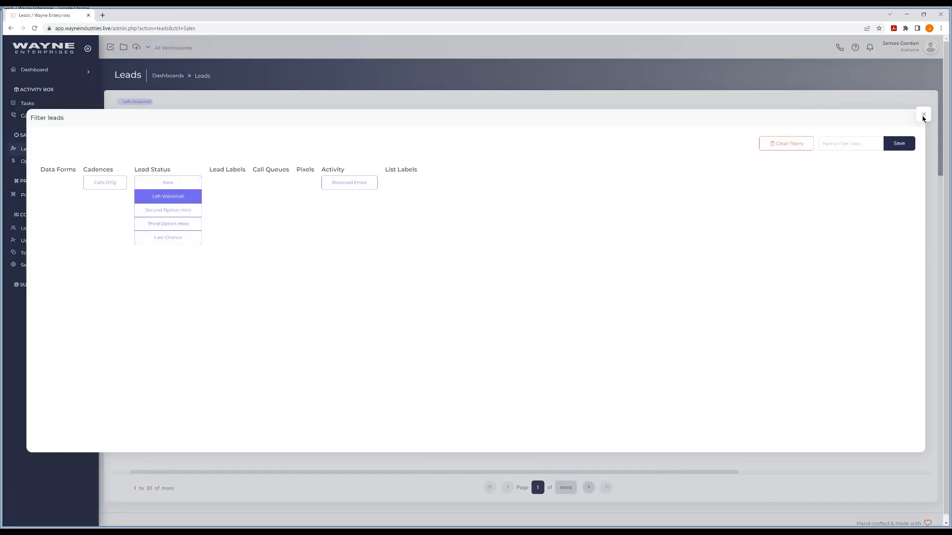
pyautogui.click(923, 115)
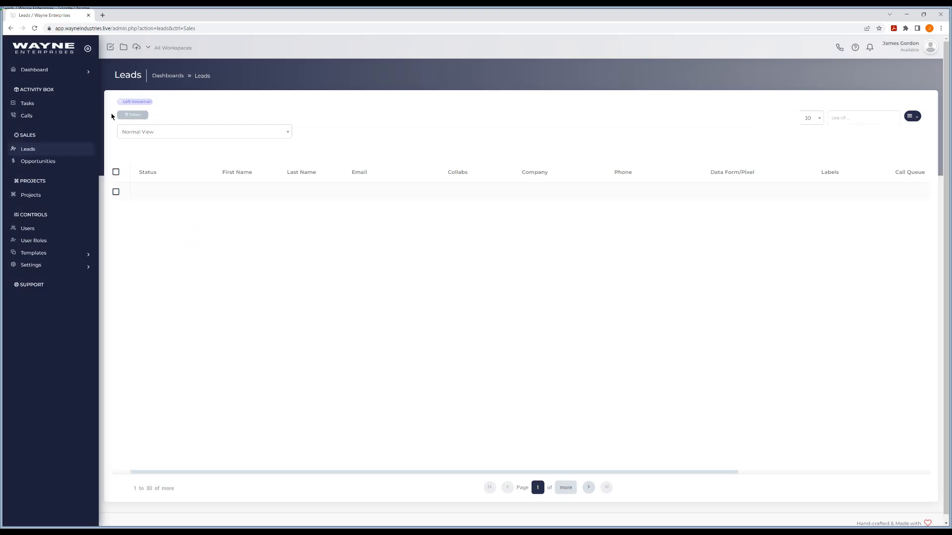
pyautogui.click(120, 102)
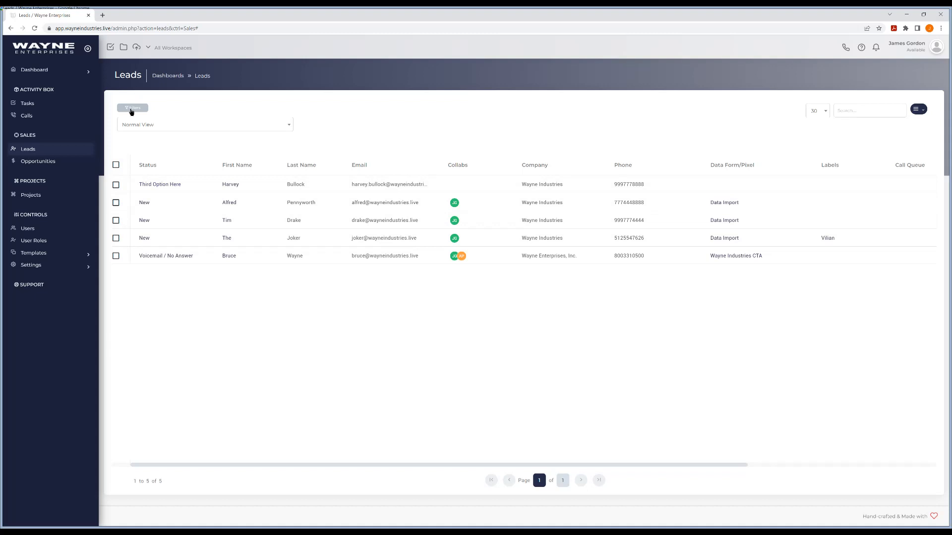
# Step: Filter the Leads list by the Third Option Here lead status, view the matching leads, and remove the filter
pyautogui.click(130, 109)
pyautogui.click(173, 229)
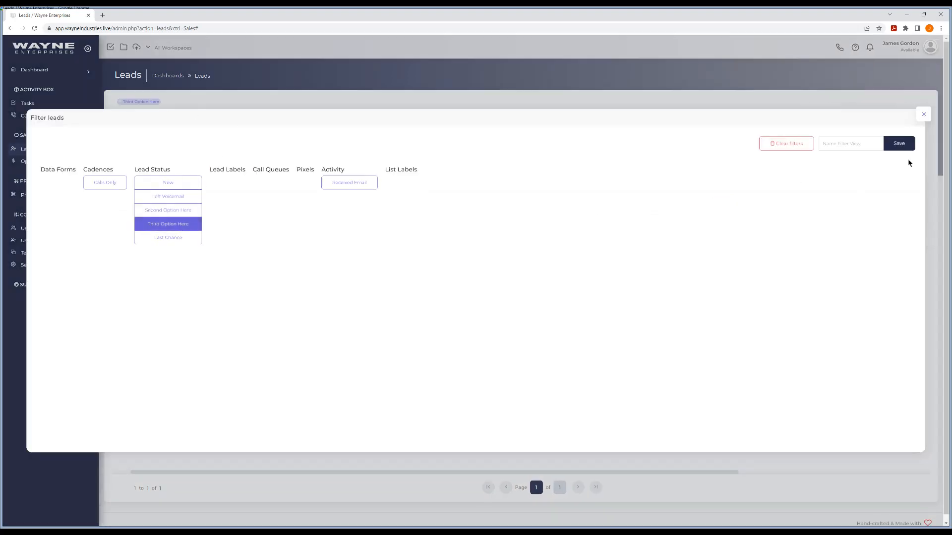
pyautogui.click(923, 115)
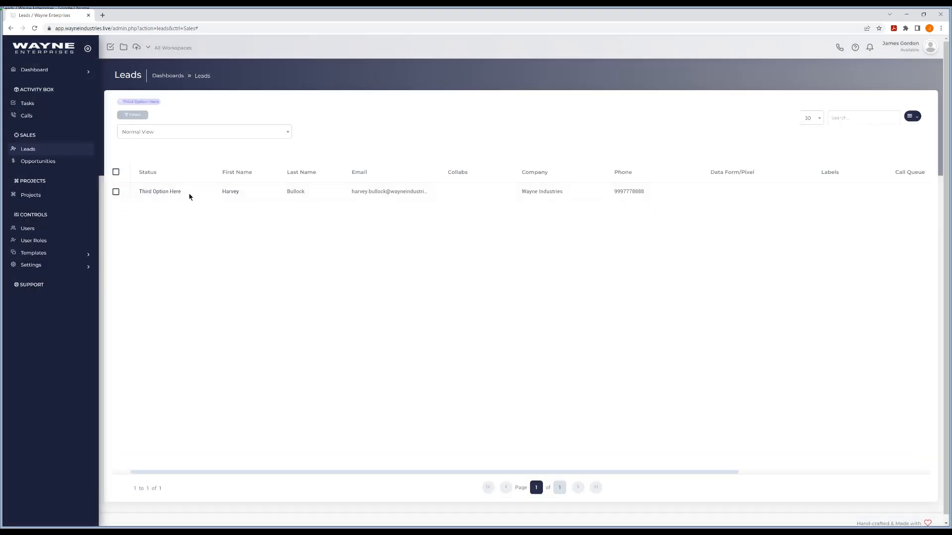
pyautogui.click(121, 103)
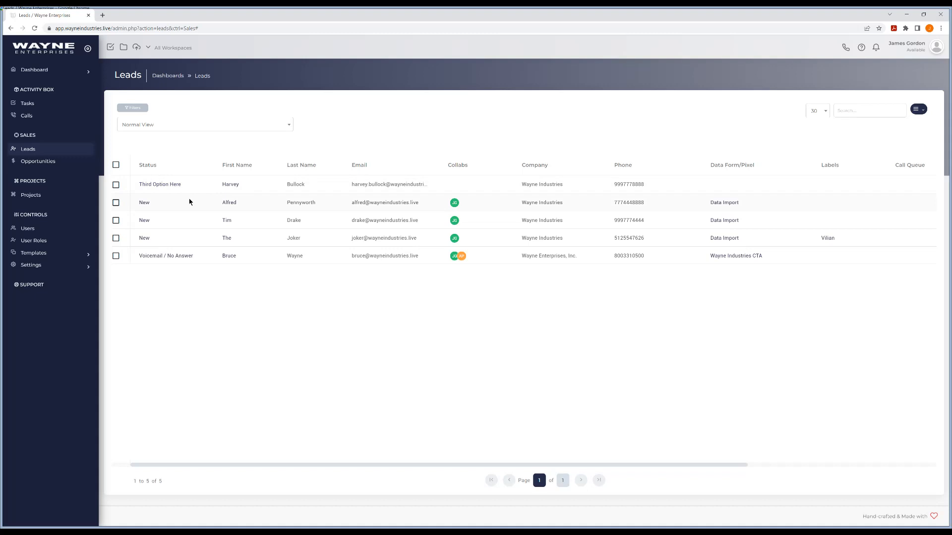
# Step: Log out of the support user's account
pyautogui.click(926, 56)
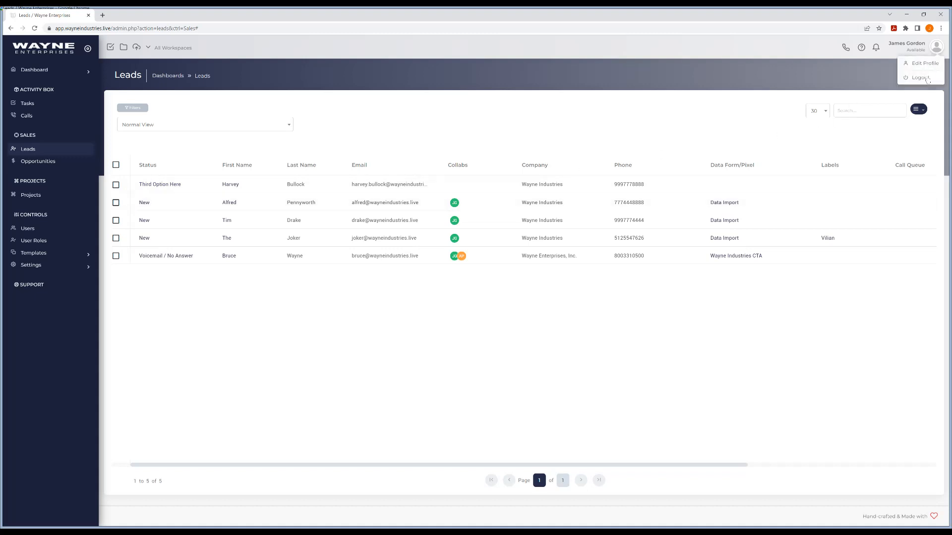